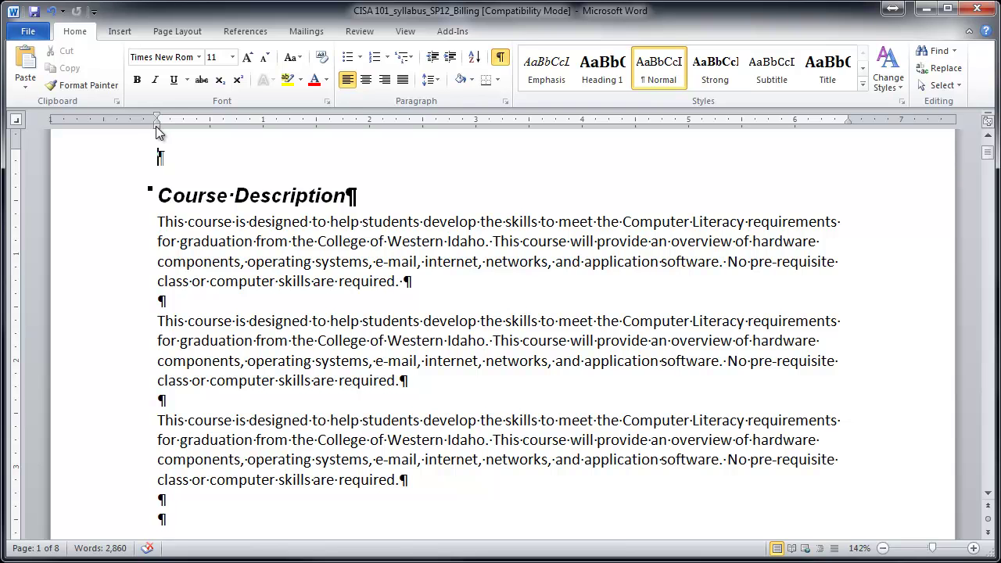
Step: Remove all tab stops from the first paragraph under the Course Description heading
left_click_drag(158, 126, 159, 129)
left_click_drag(139, 227, 139, 281)
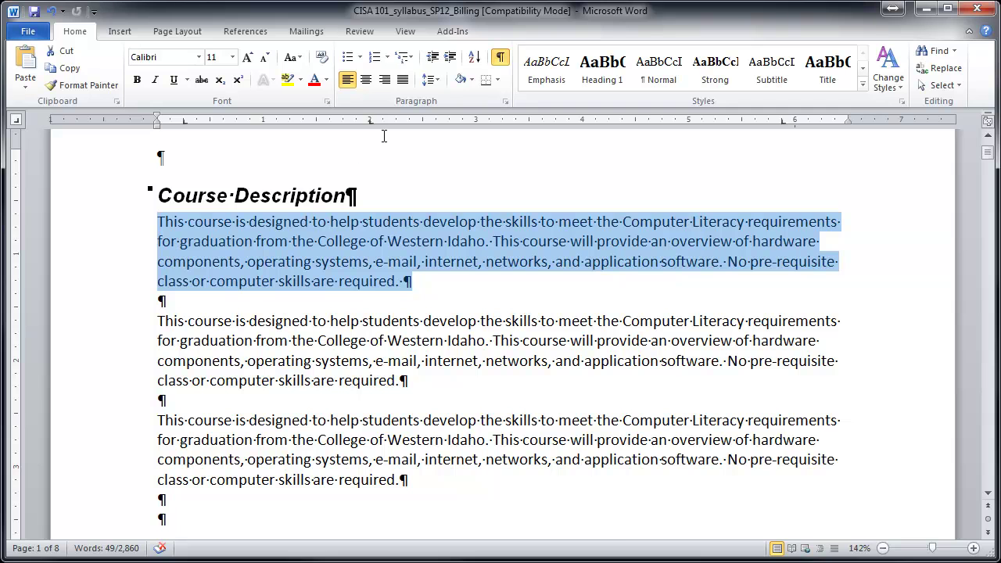
key("ctrl+z")
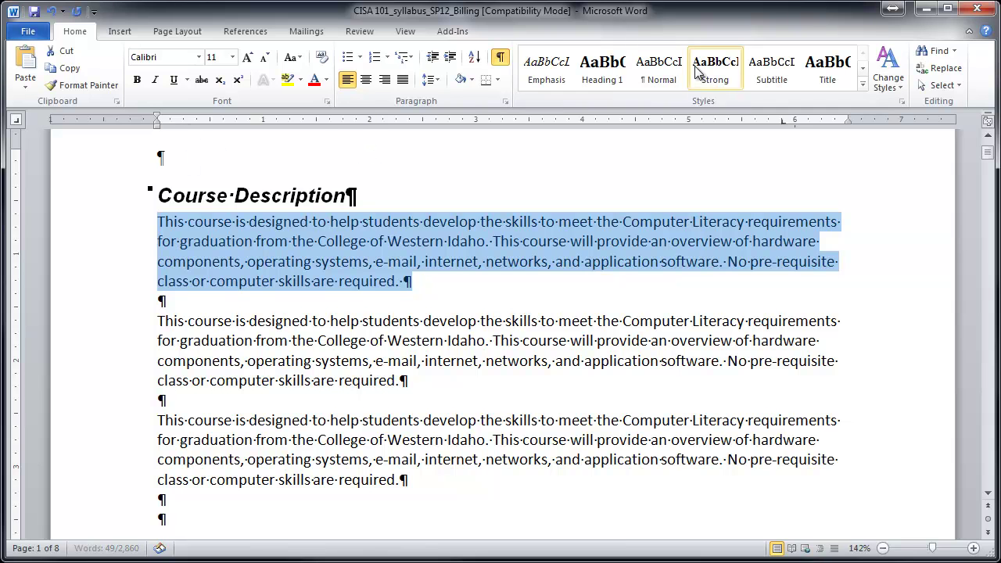
left_click_drag(785, 118, 791, 154)
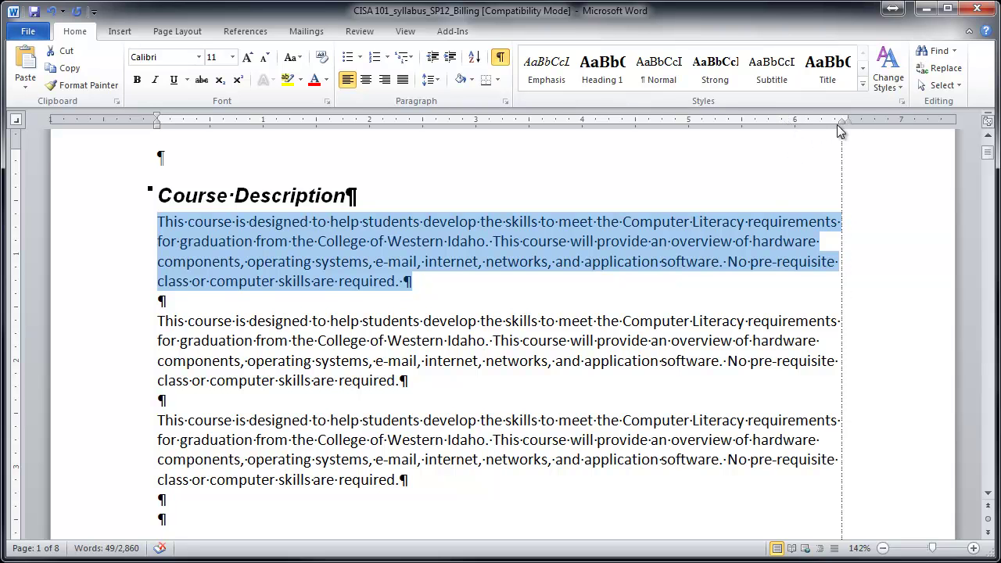
Step: Indent the first Course Description paragraph 0.5 inch on both sides, and reduce this to a 0.5-inch first-line indent
left_click_drag(792, 139, 798, 131)
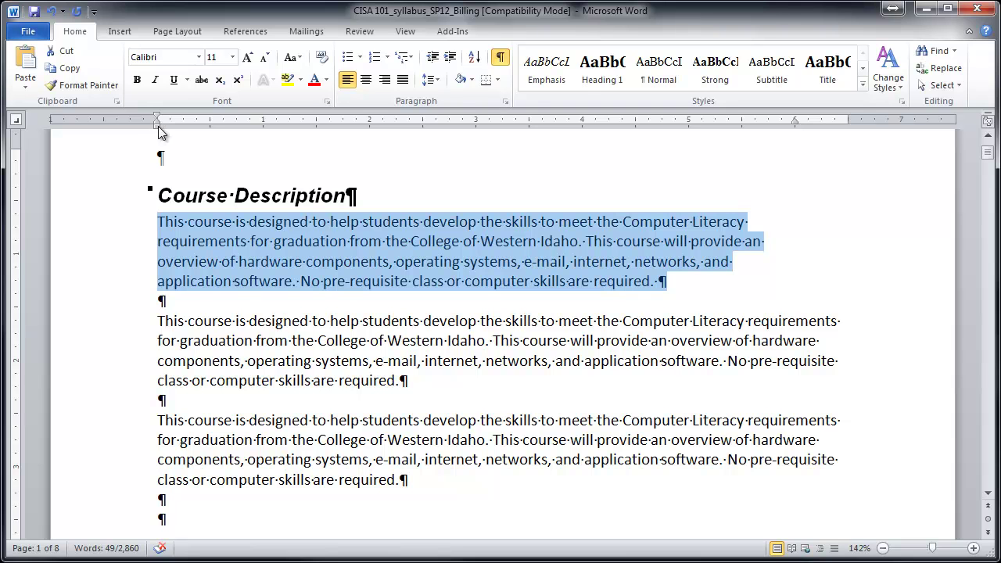
left_click_drag(159, 132, 207, 127)
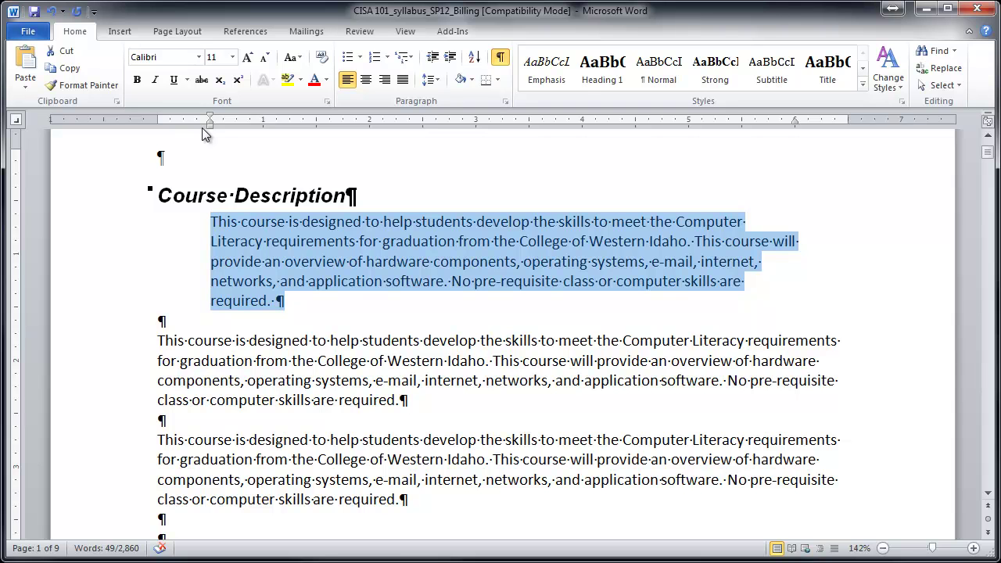
mouse_move(210, 128)
left_mouse_down()
mouse_move(157, 133)
mouse_move(209, 124)
left_mouse_up()
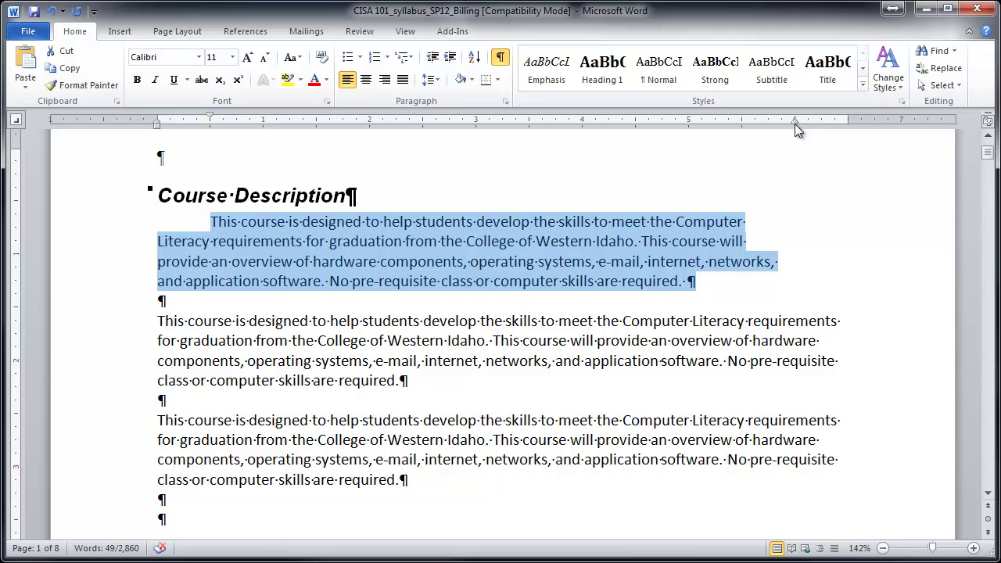
left_click_drag(846, 123, 847, 123)
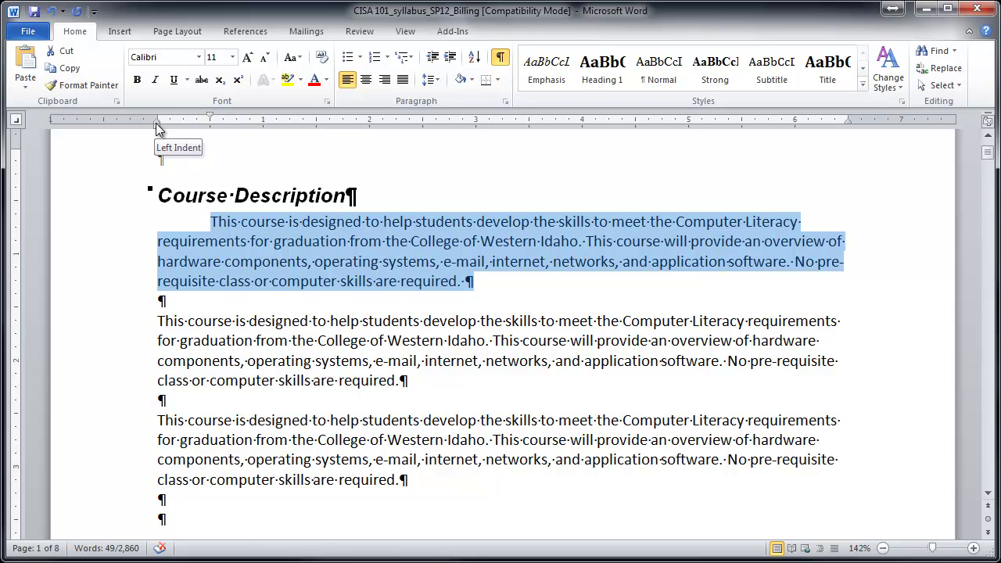
Step: Give the first Course Description paragraph a 0.5-inch hanging indent, and return all its indents to 0
left_click_drag(156, 125, 211, 134)
left_click_drag(263, 123, 159, 126)
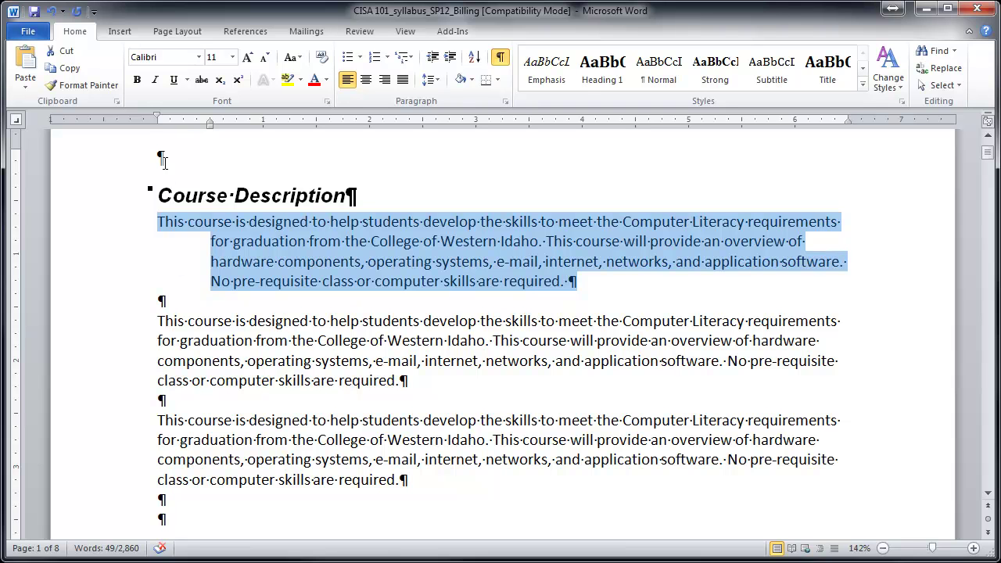
left_click_drag(159, 125, 210, 128)
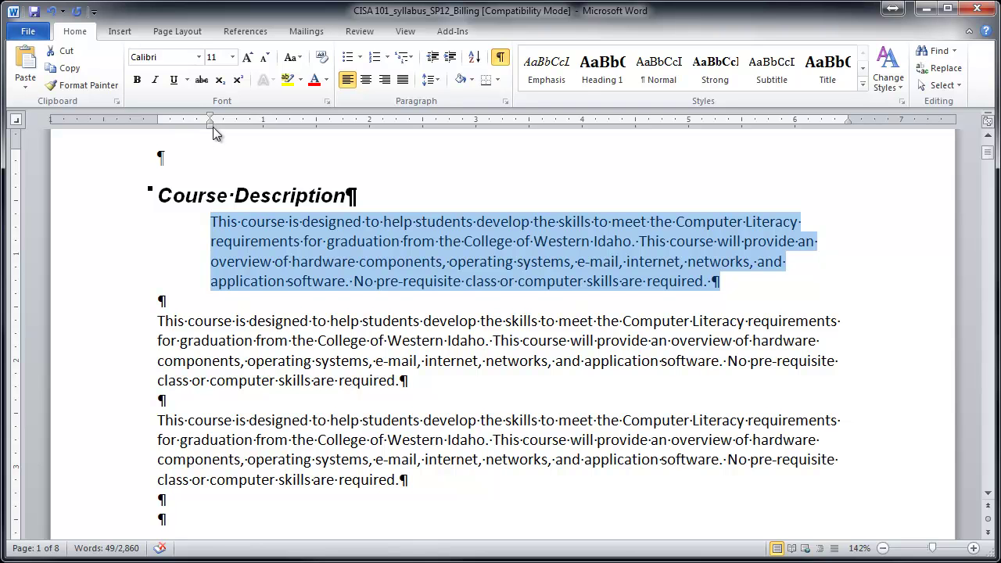
left_click_drag(213, 128, 159, 133)
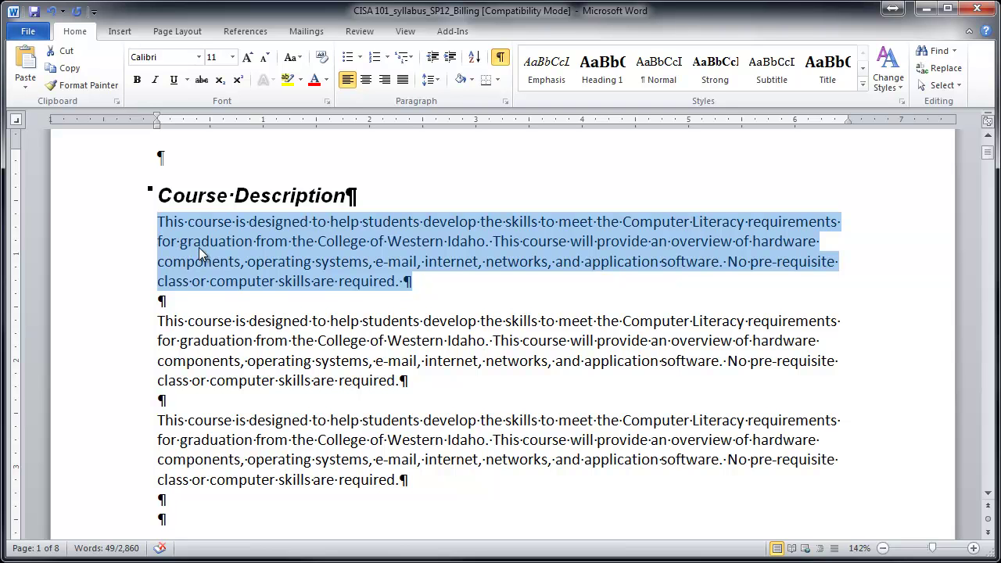
Step: Set the blank paragraph below the first Course Description paragraph to font size 22, and reduce it to 8
left_click(139, 306)
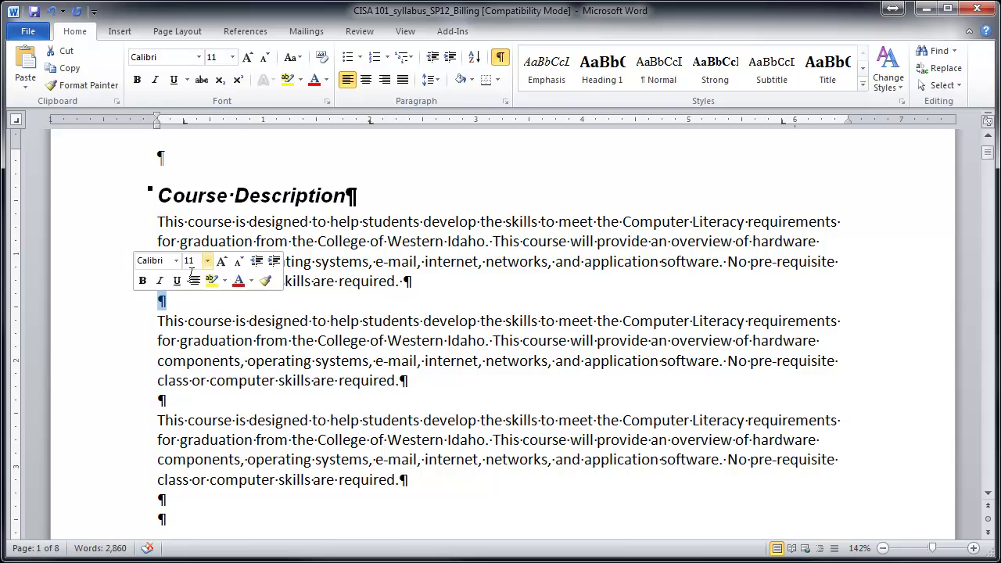
left_click(232, 58)
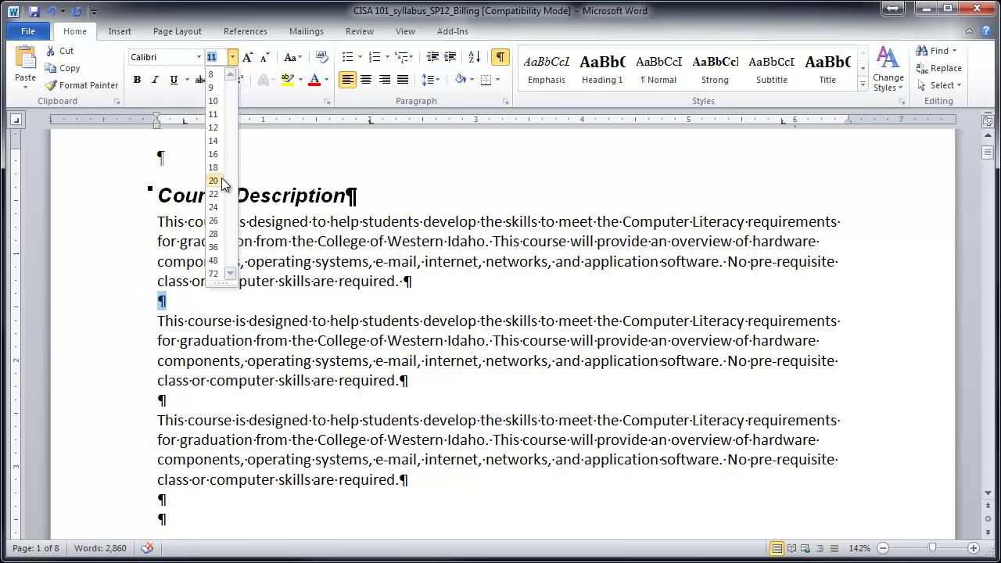
left_click(219, 202)
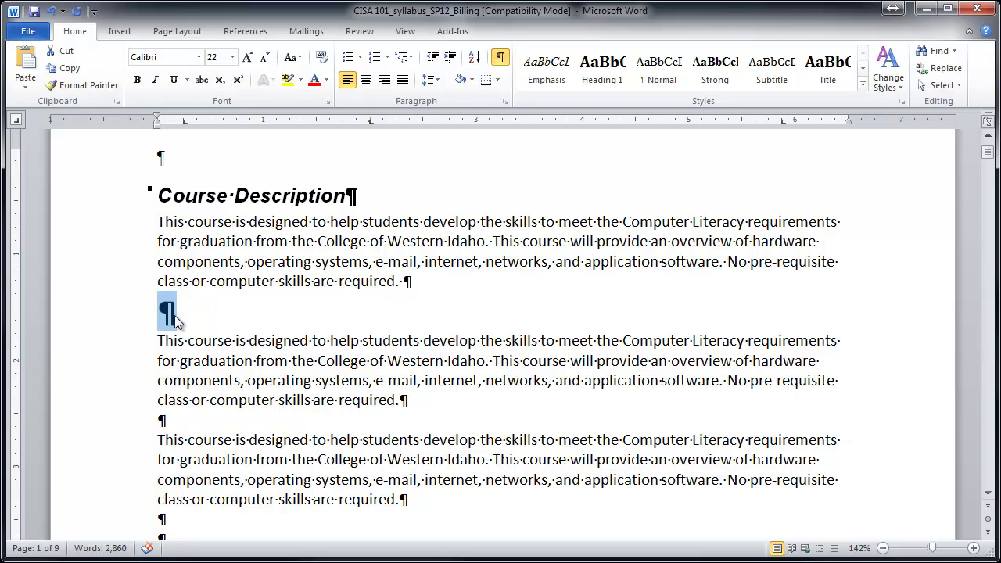
left_click(232, 58)
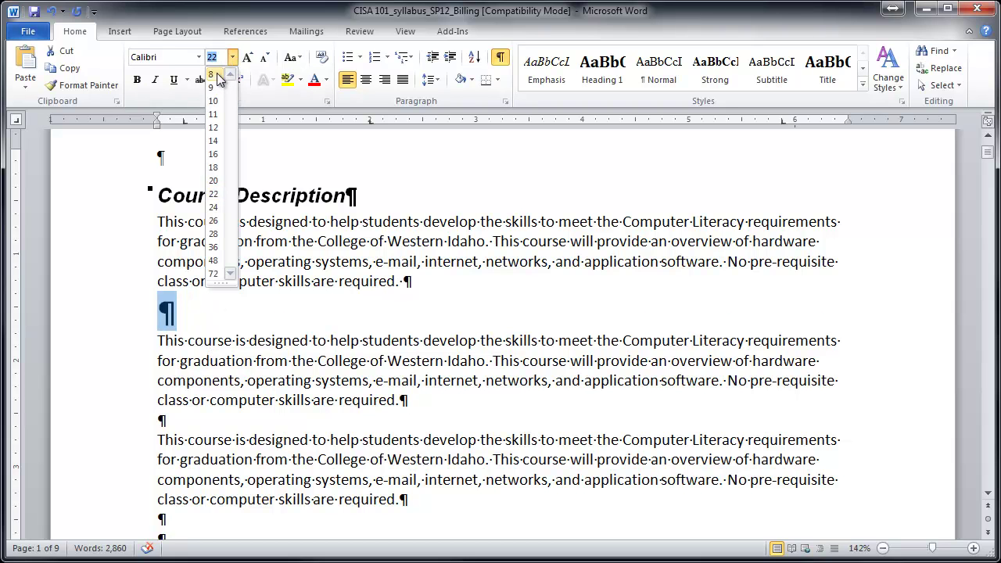
left_click(213, 74)
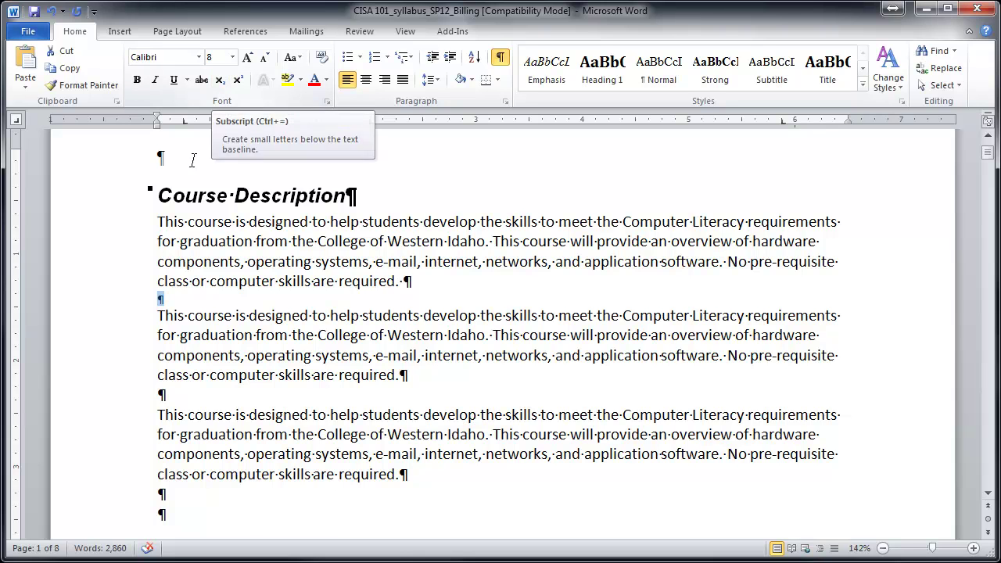
Step: Delete the blank paragraphs separating the three Course Description paragraphs
left_click(173, 299)
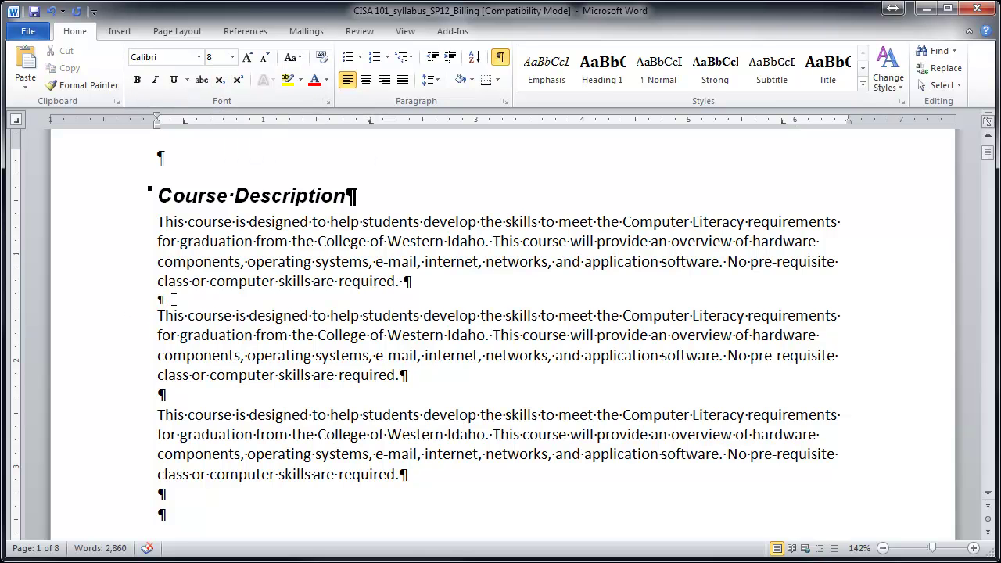
key("Delete")
left_click(184, 385)
key("Delete")
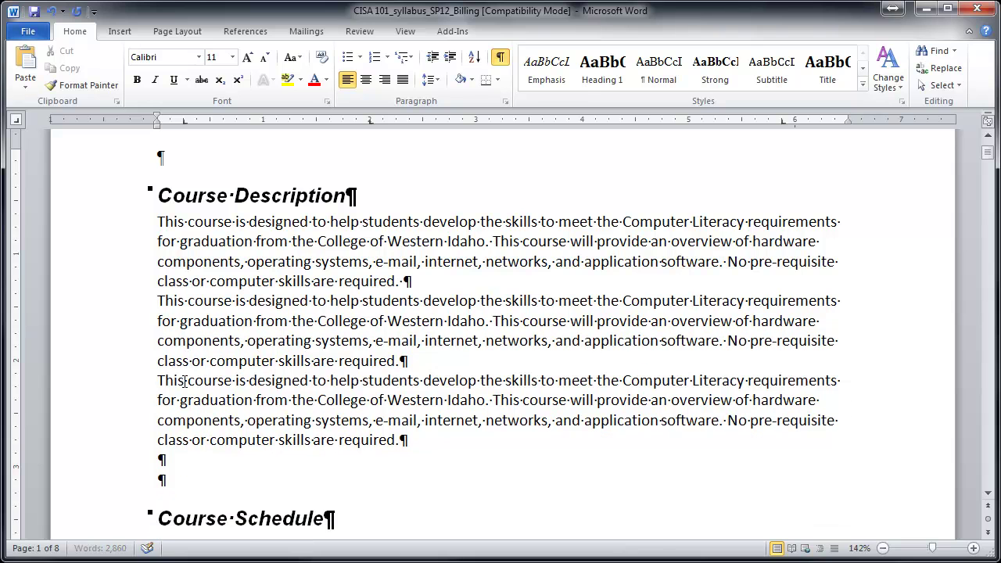
Step: Set the first Course Description paragraph's left indent to 0.2", and return it to 0"
double_click(130, 259)
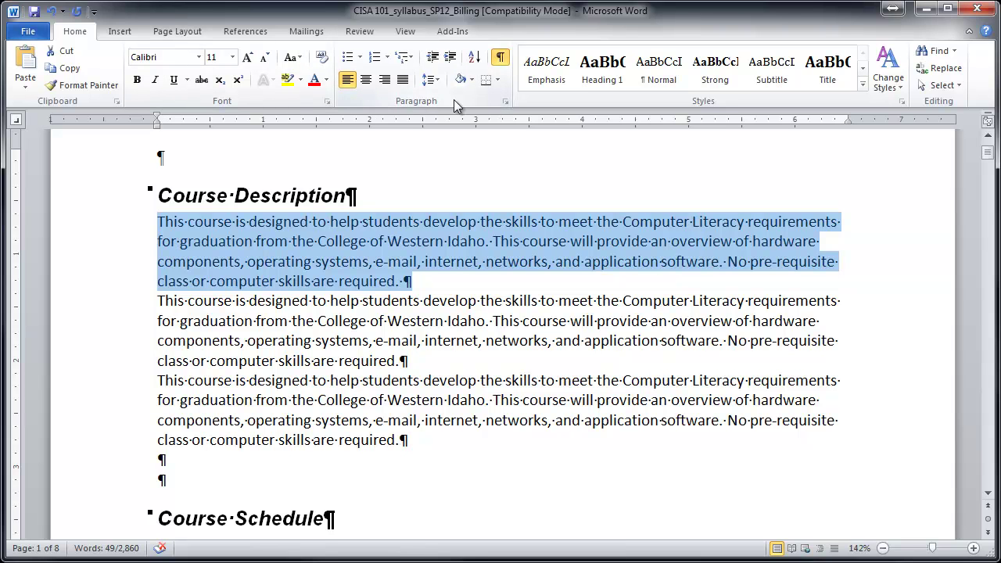
left_click(177, 32)
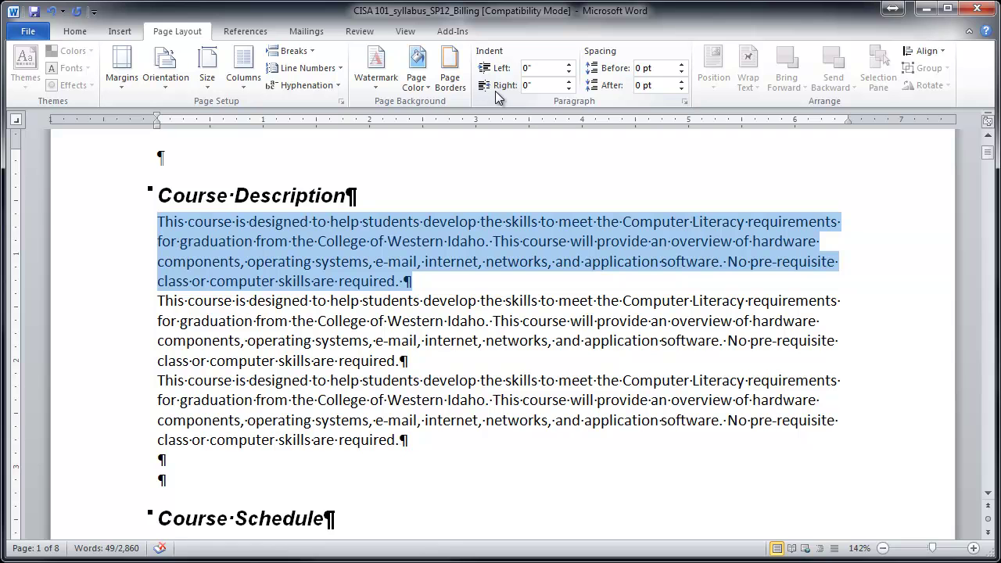
left_click(569, 64)
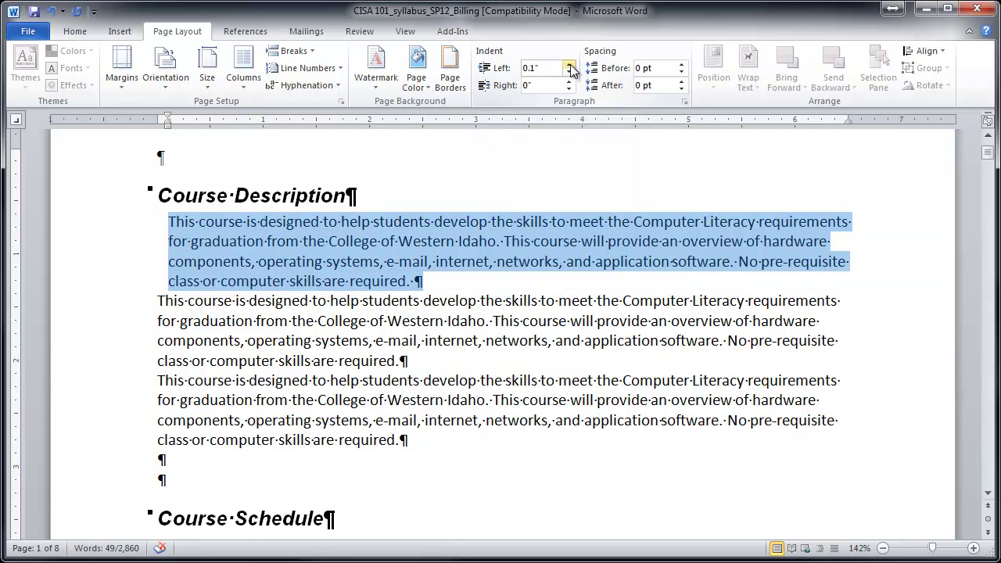
left_click(570, 64)
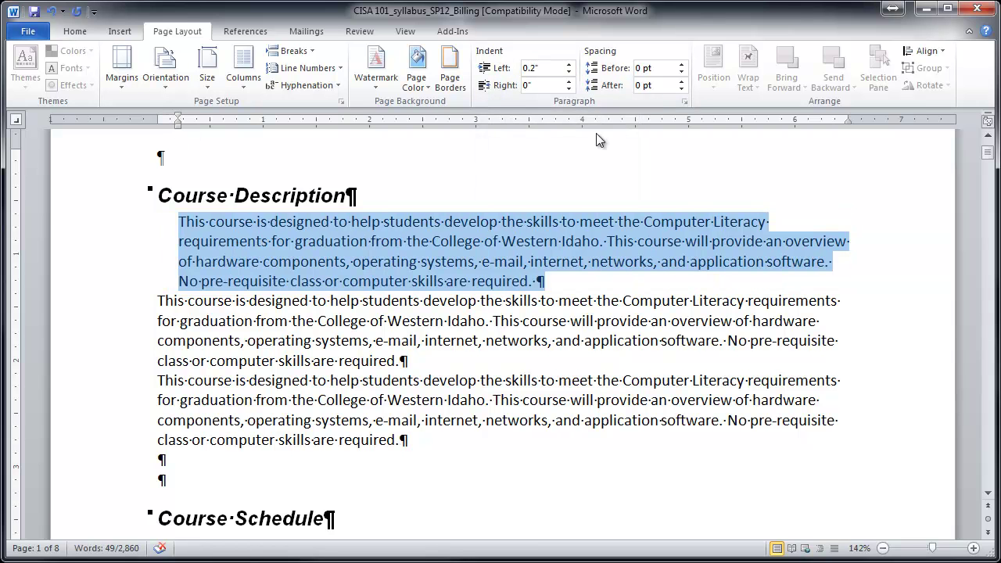
left_click(570, 72)
left_click(570, 72)
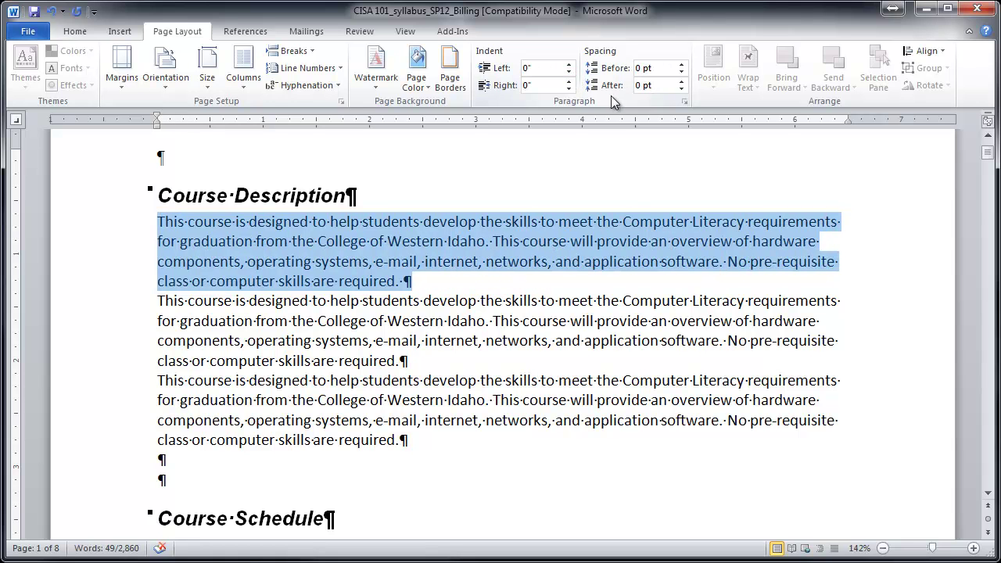
Step: Increase the spacing before the first Course Description paragraph to 30 pt
left_click(682, 66)
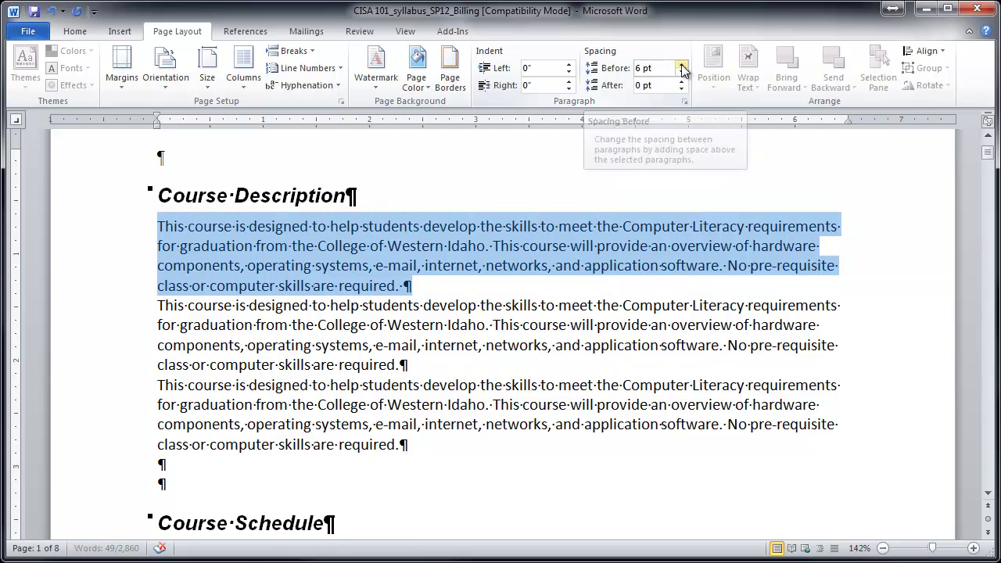
left_click(682, 66)
left_click(683, 66)
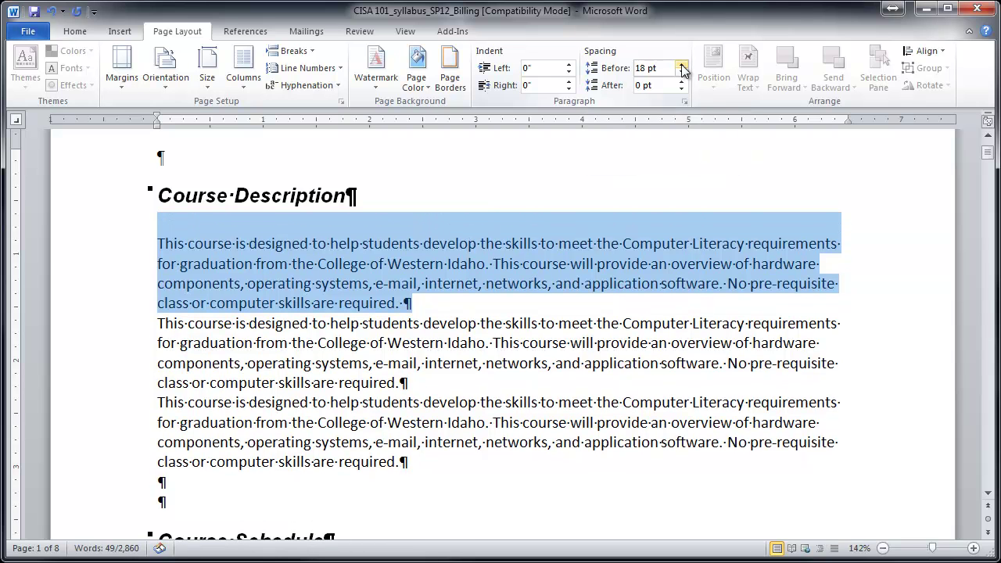
left_click(682, 65)
left_click(682, 67)
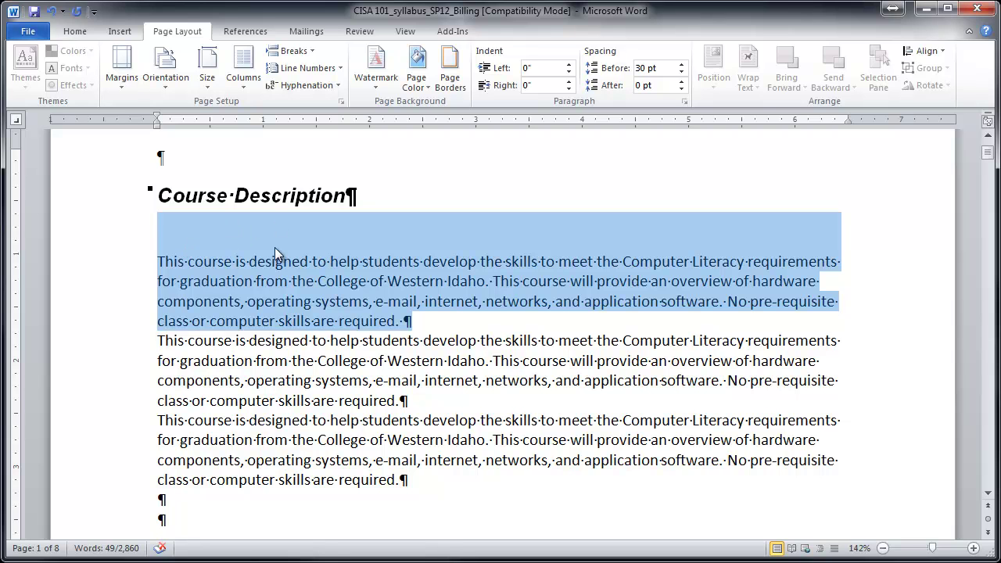
Step: Set the first Course Description paragraph's spacing to 6 pt before and 18 pt after
left_click(683, 72)
left_click(682, 73)
left_click(682, 73)
left_click(682, 72)
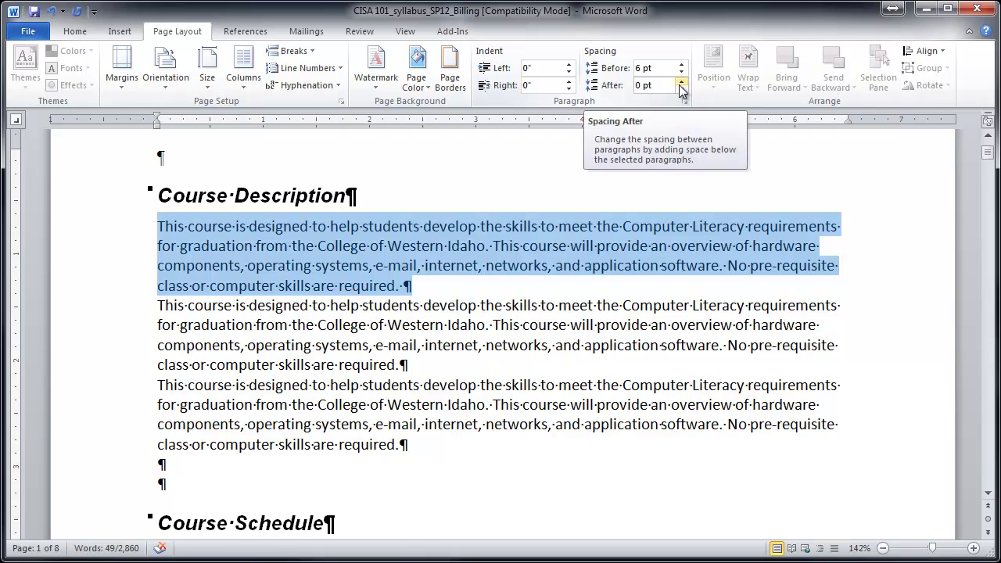
left_click(680, 81)
left_click(680, 82)
left_click(680, 82)
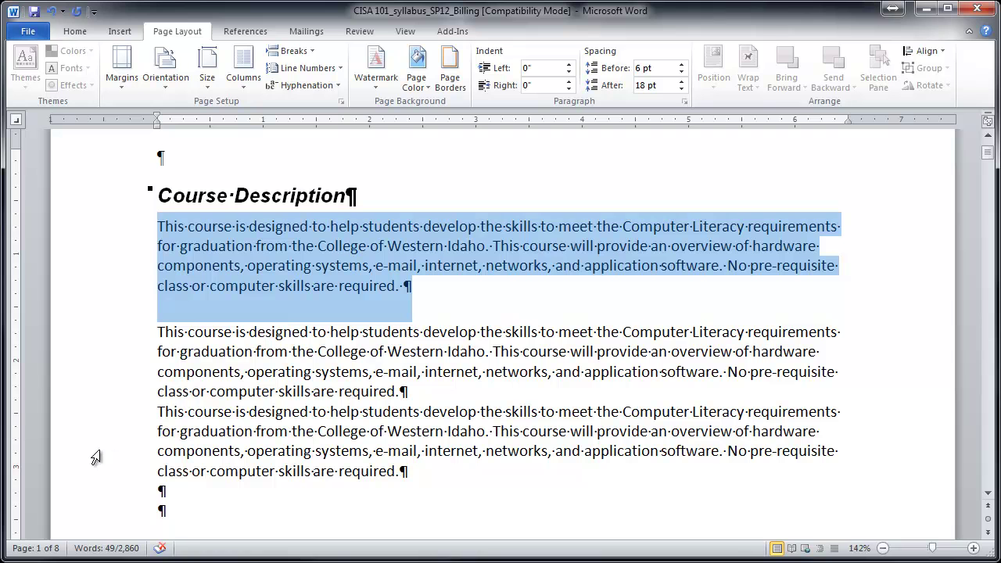
Step: Set the second Course Description paragraph's spacing to 6 pt before and 6 pt after
double_click(132, 357)
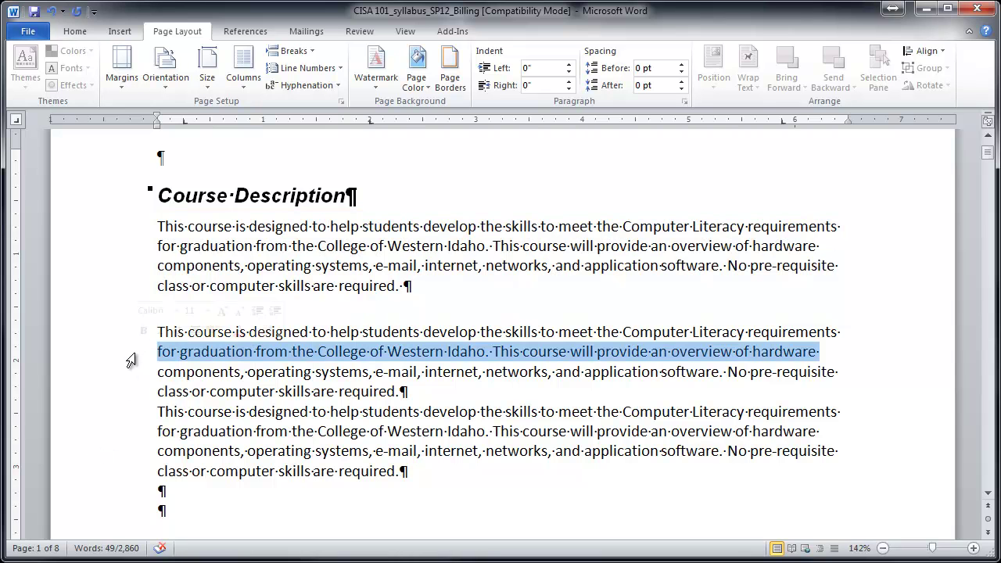
left_click(682, 82)
left_click(682, 67)
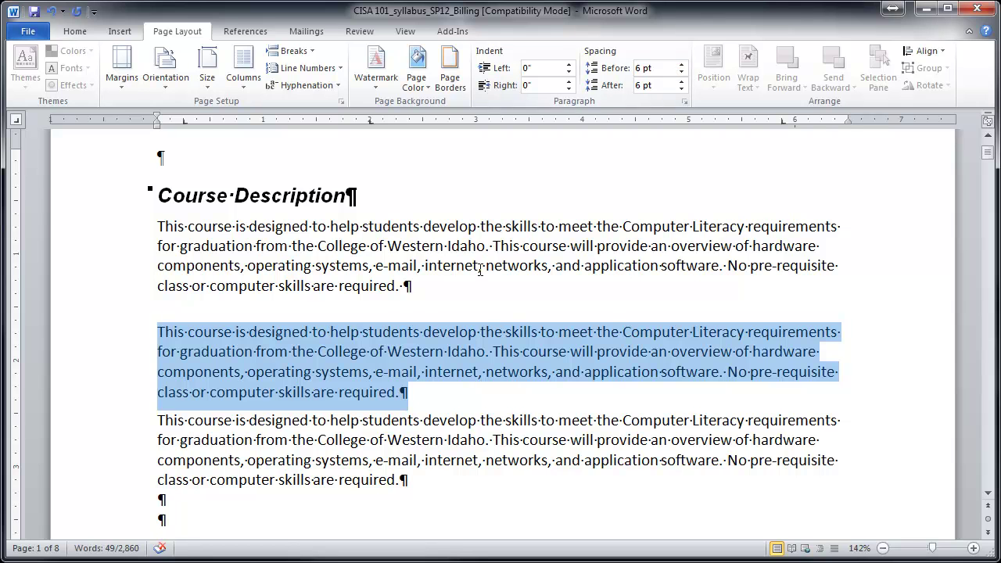
left_click(448, 382)
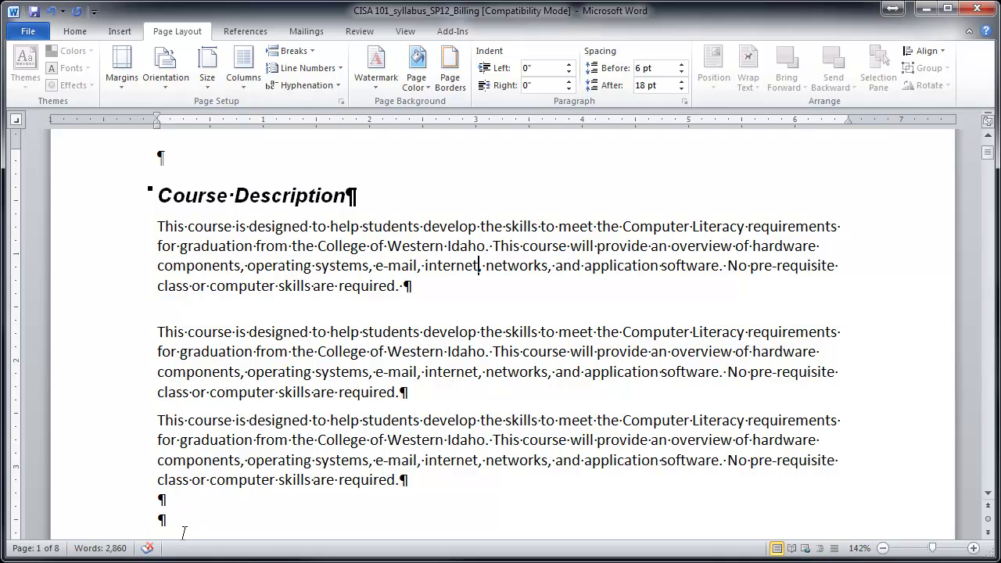
Step: Increase the spacing after the Course Description heading to 12 pt
left_click(129, 201)
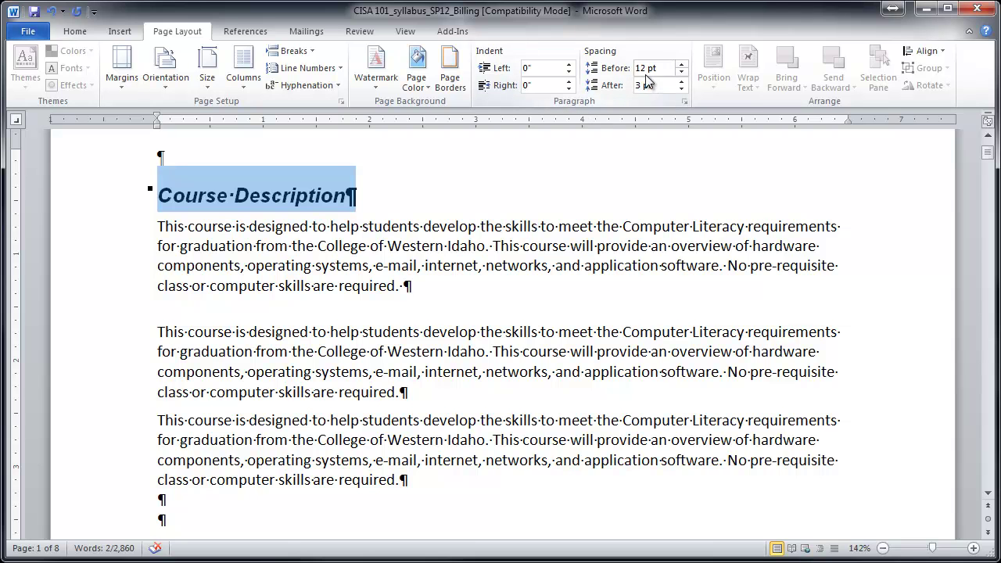
left_click(682, 81)
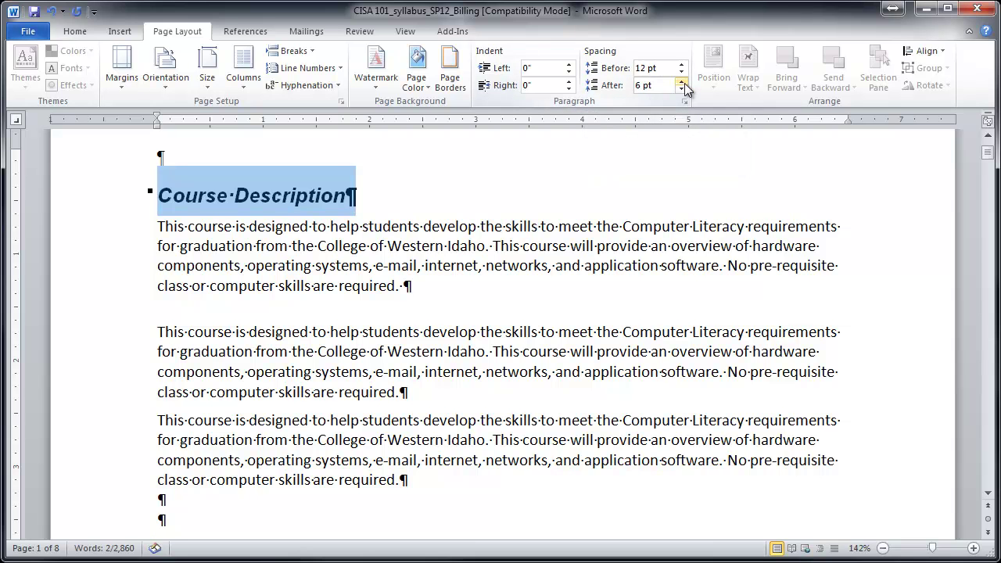
left_click(682, 81)
left_click(411, 396)
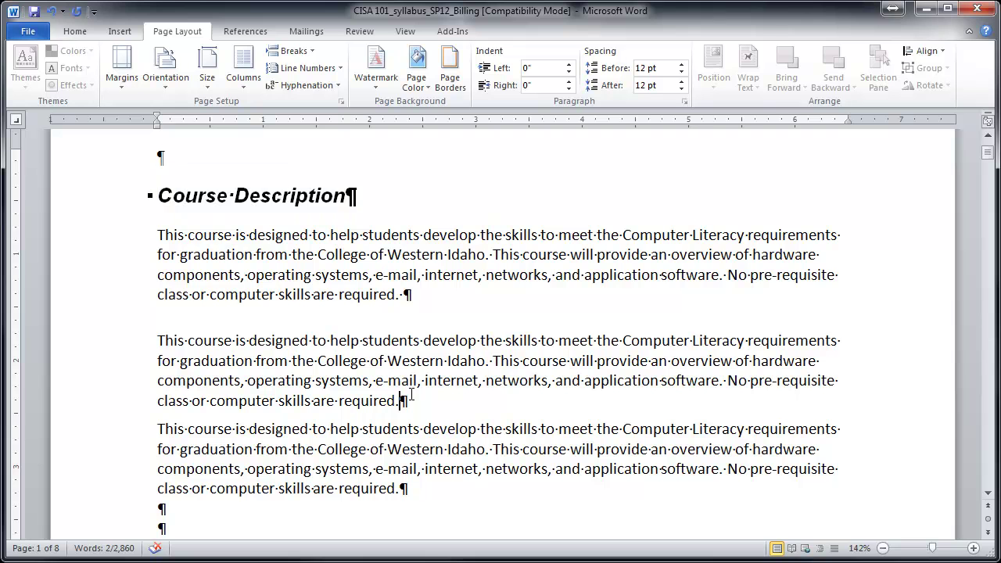
Step: Set spacing to 3 pt before and 3 pt after for the Course Description heading and its first two paragraphs together
left_click_drag(125, 191, 139, 420)
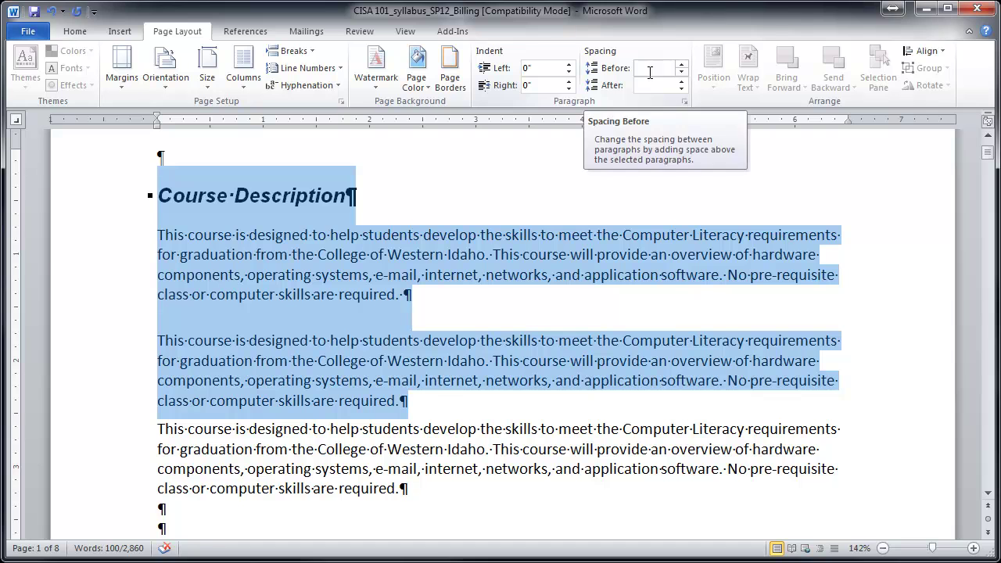
left_click(649, 68)
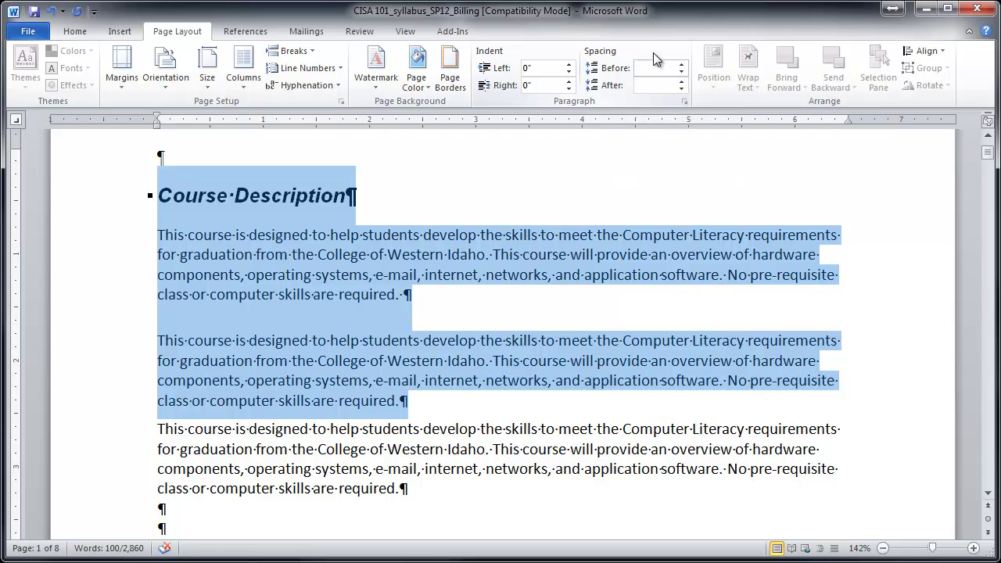
left_click(660, 85)
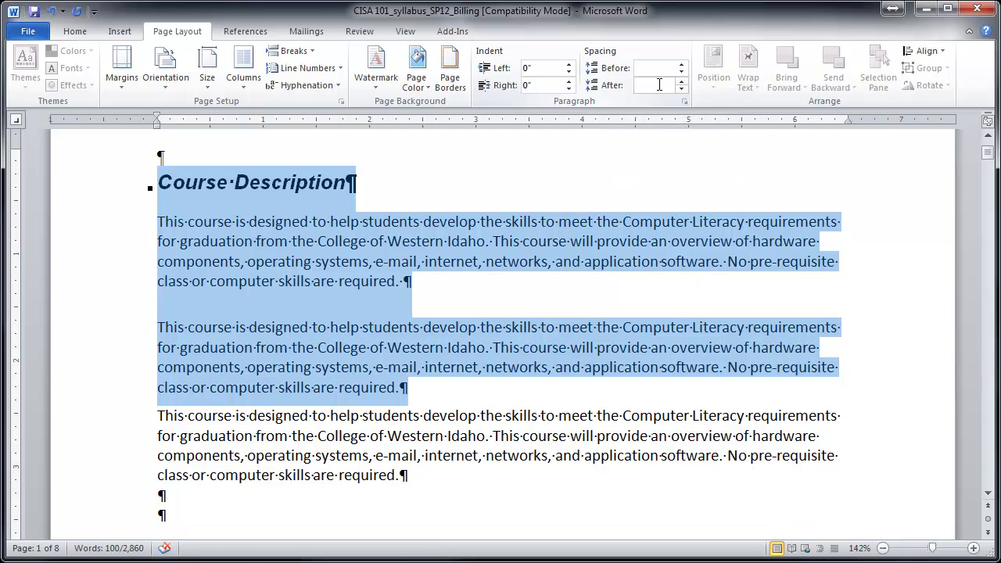
type("3")
key("Return")
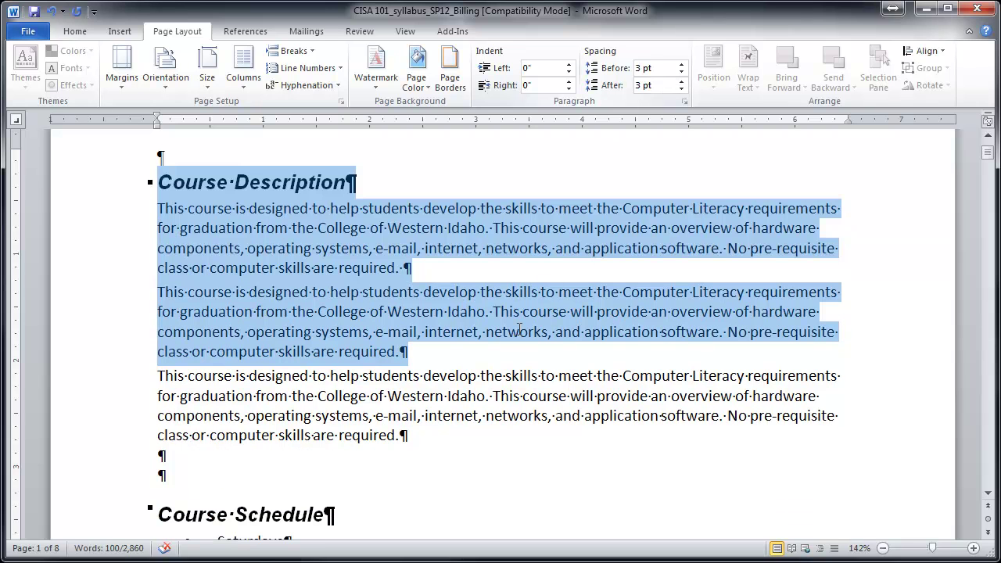
left_click(448, 429)
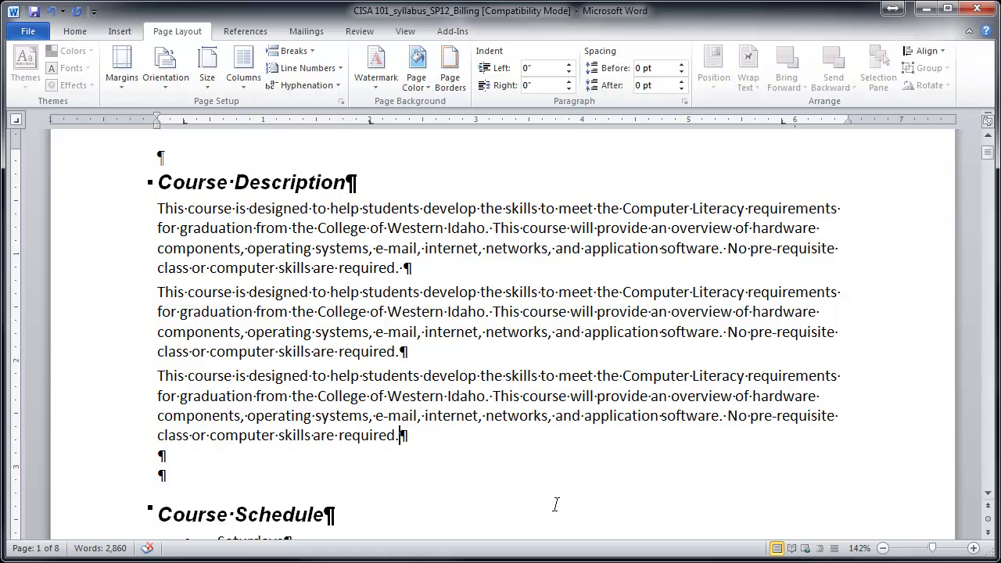